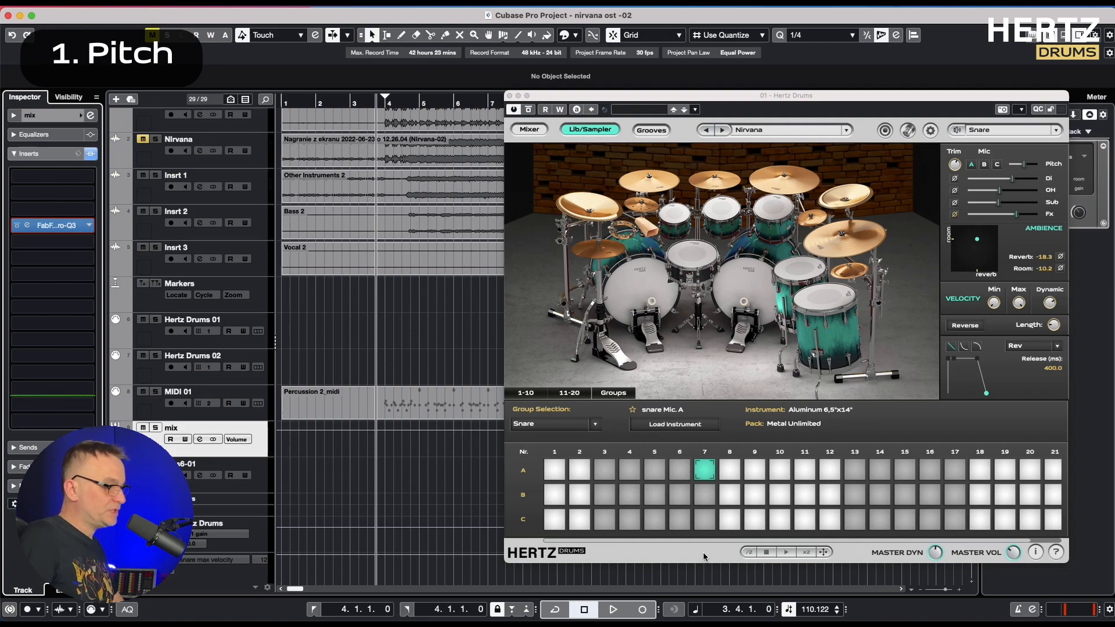
Show the drum plugin's mixer and solo the Nirvana reference track
left_click(537, 129)
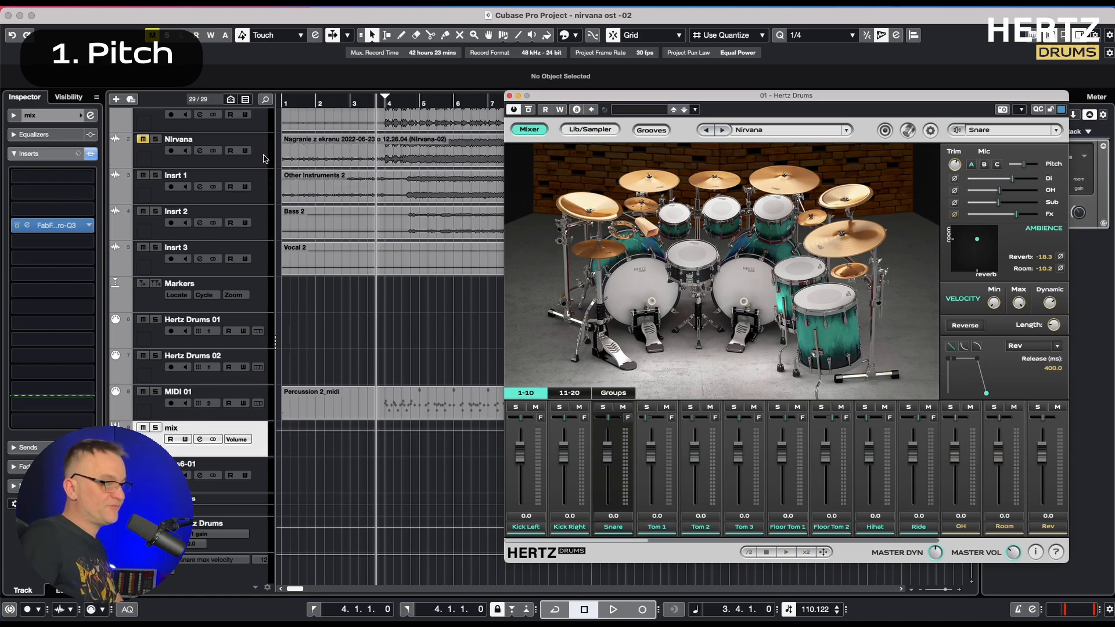
left_click(264, 159)
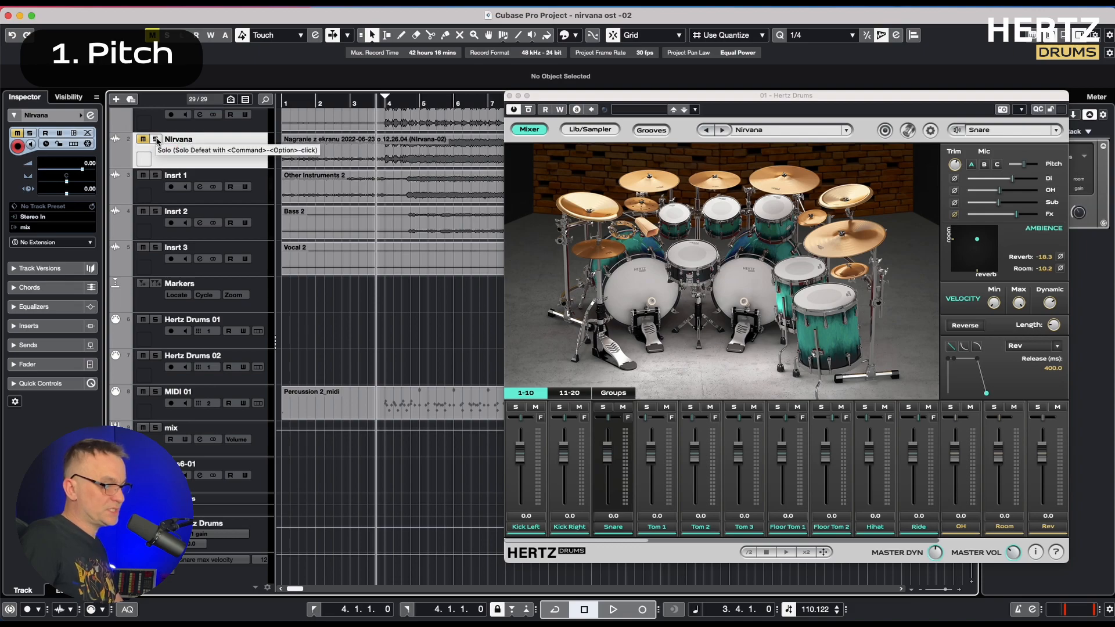
left_click(155, 139)
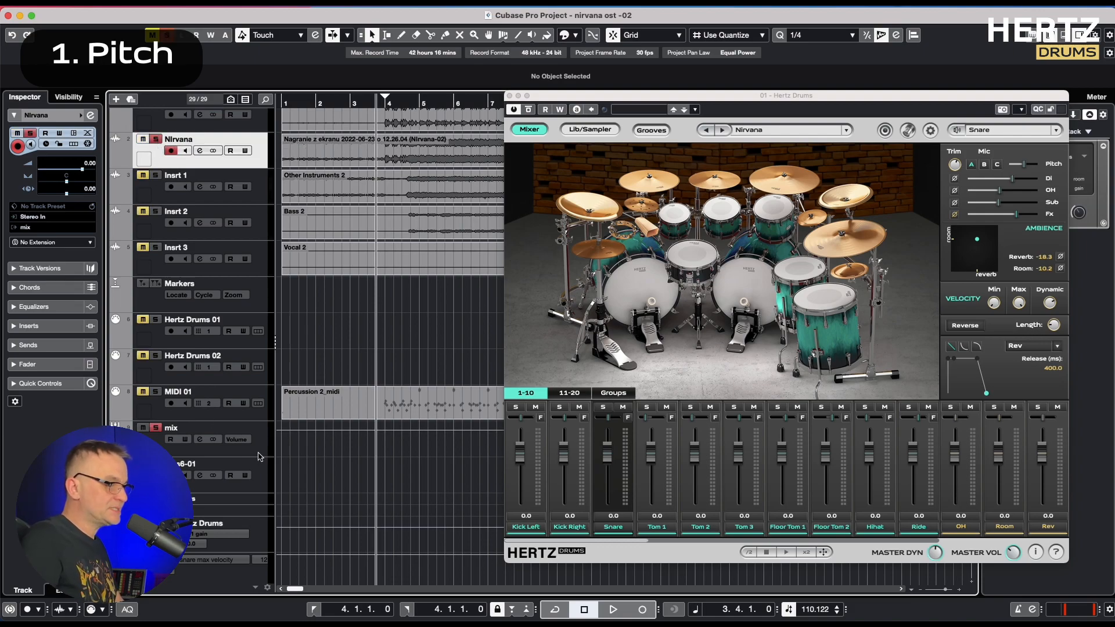
Play the reference through the mix channel's FabFilter Pro-Q 3 and audition its EQ band at about 196 Hz
left_click(262, 454)
left_click(28, 226)
key("space")
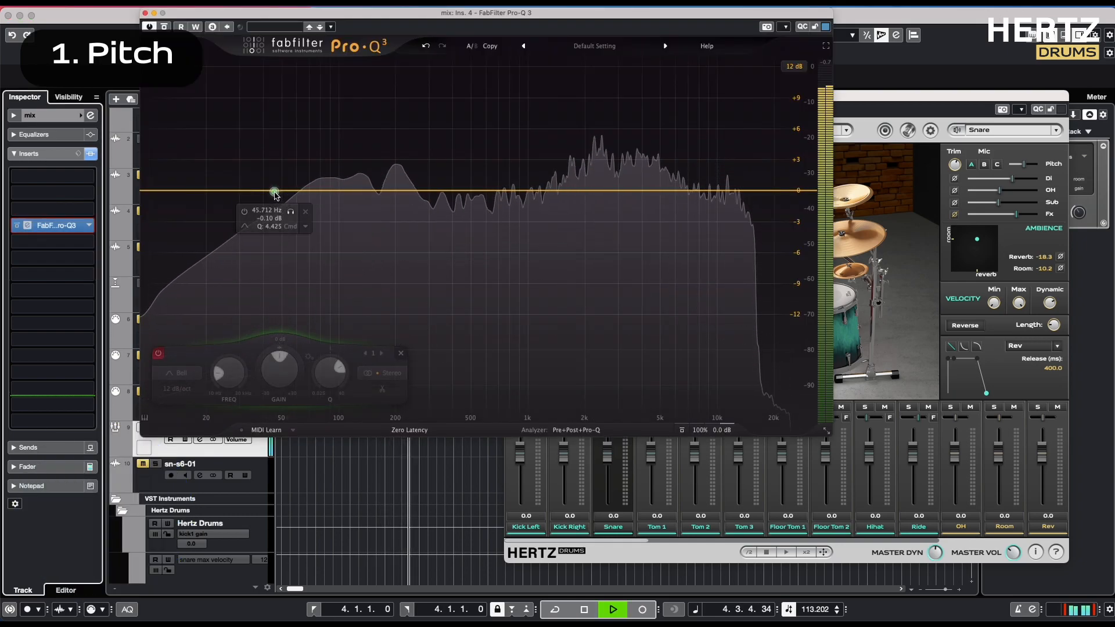
left_click_drag(290, 212, 413, 217)
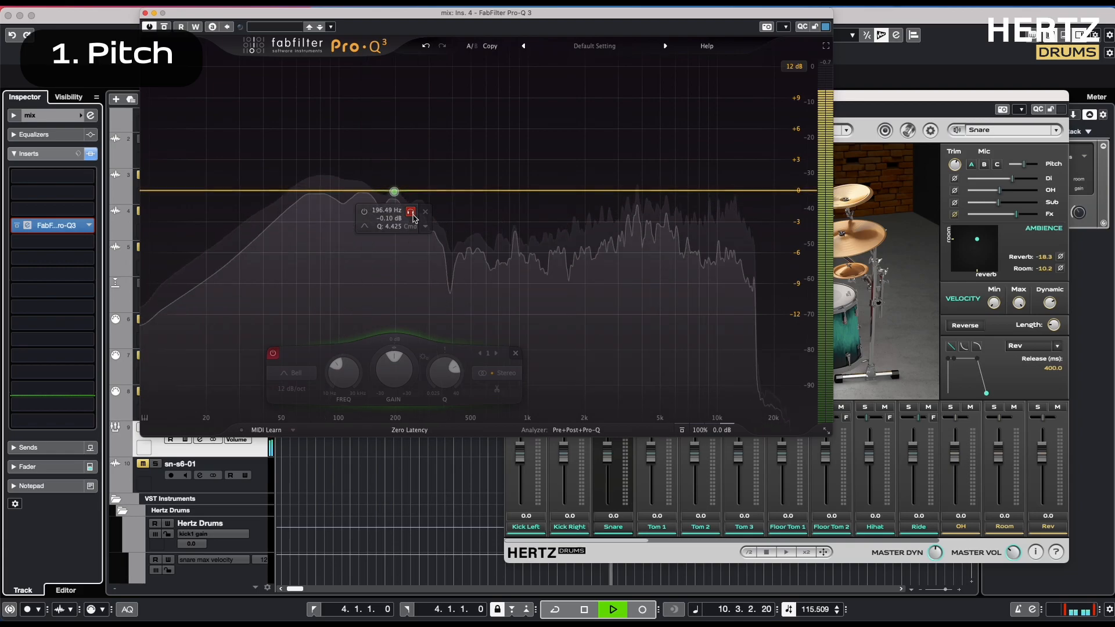
key("space")
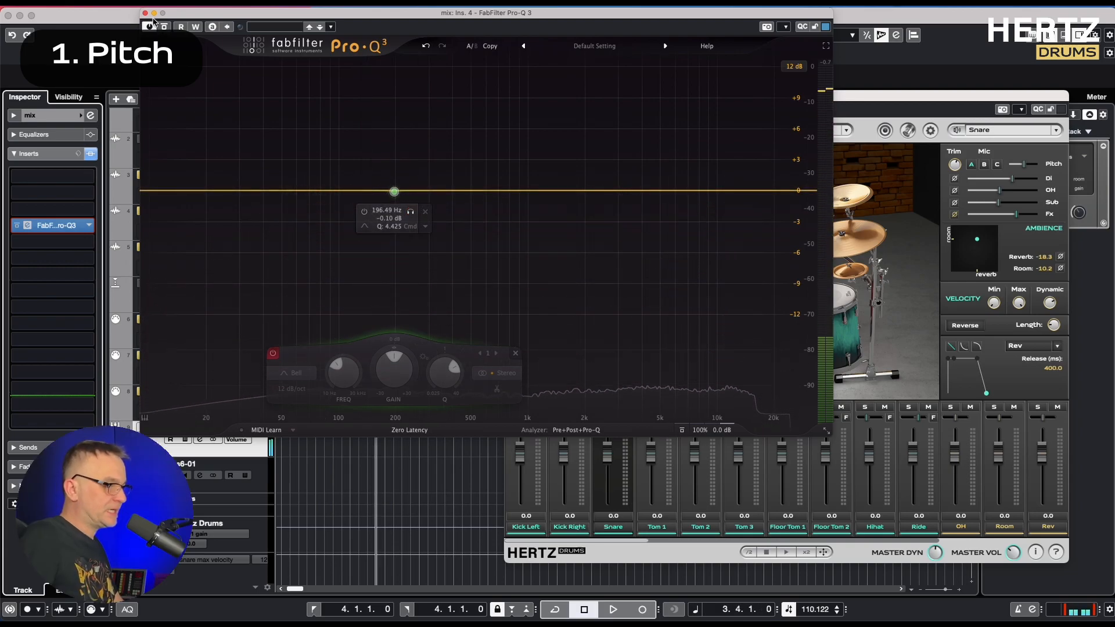
left_click(145, 13)
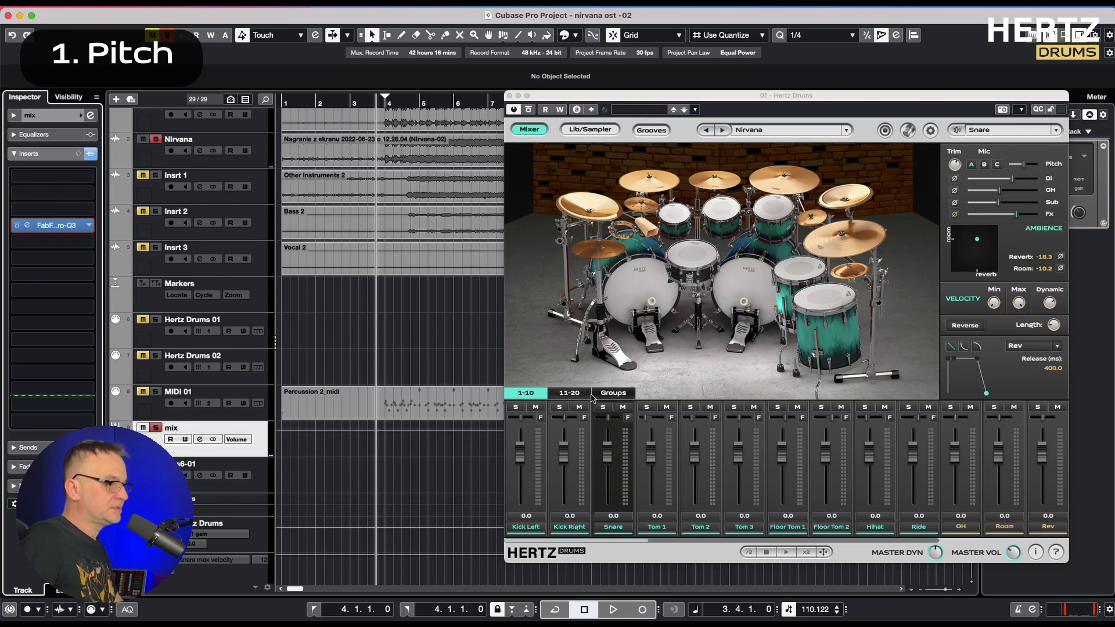
Solo the Snare channel in Hertz Drums and the MIDI 01 track, and strike the snare to hear it
left_click(603, 407)
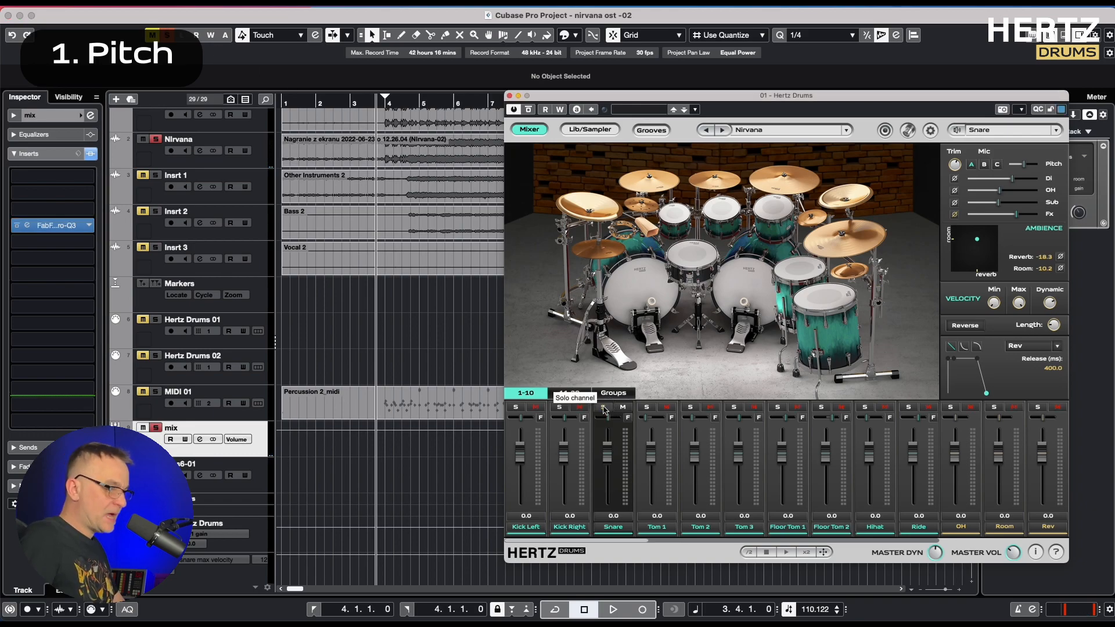
left_click(155, 392)
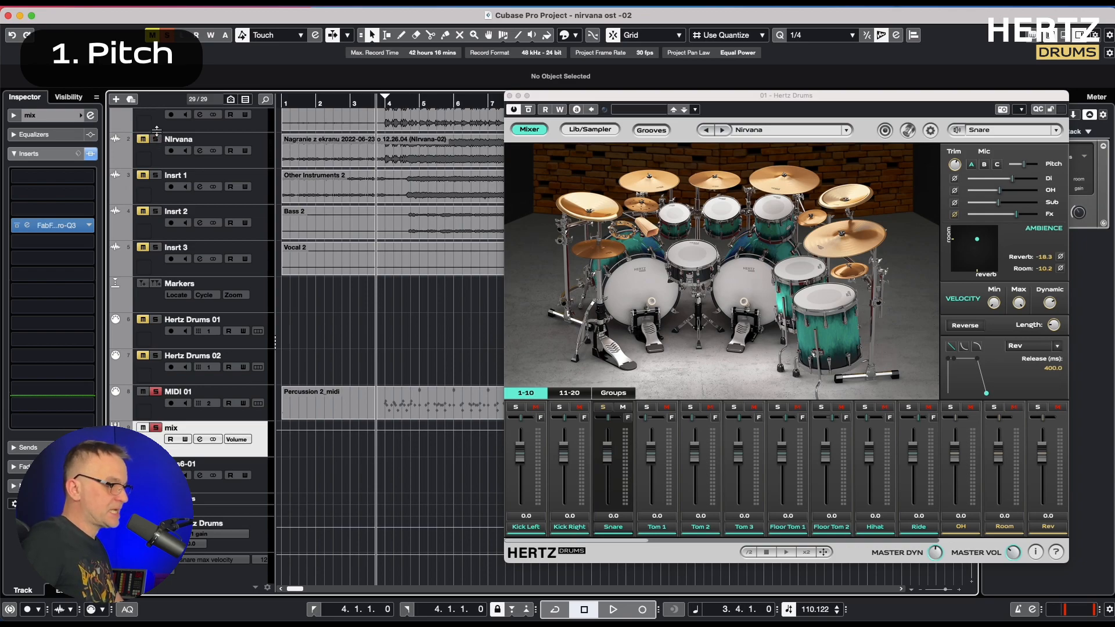
left_click(692, 261)
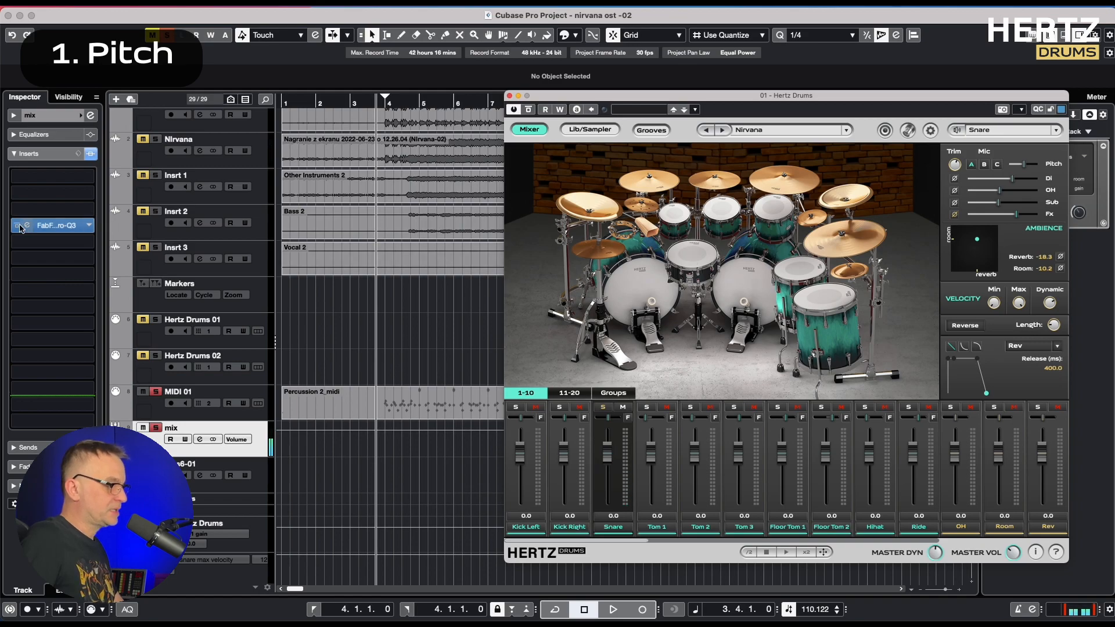
Set the snare's Pitch to 0.3 during playback and audition the 196 Hz band in Pro-Q 3 on the mix channel
left_click(25, 227)
key("space")
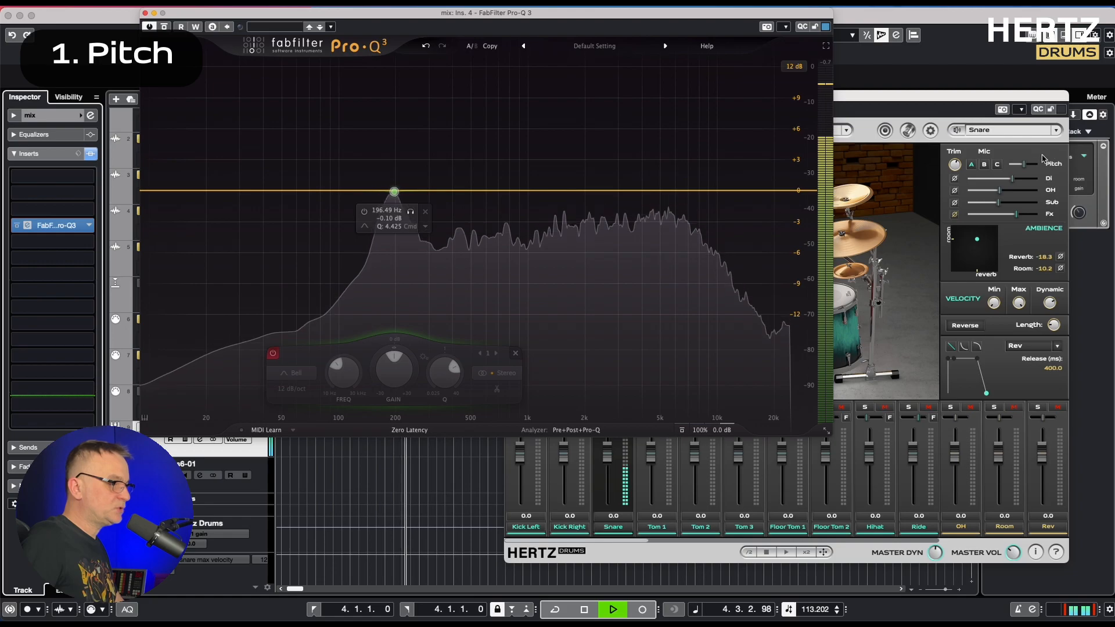
left_click(1025, 166)
left_click_drag(1026, 167, 1024, 167)
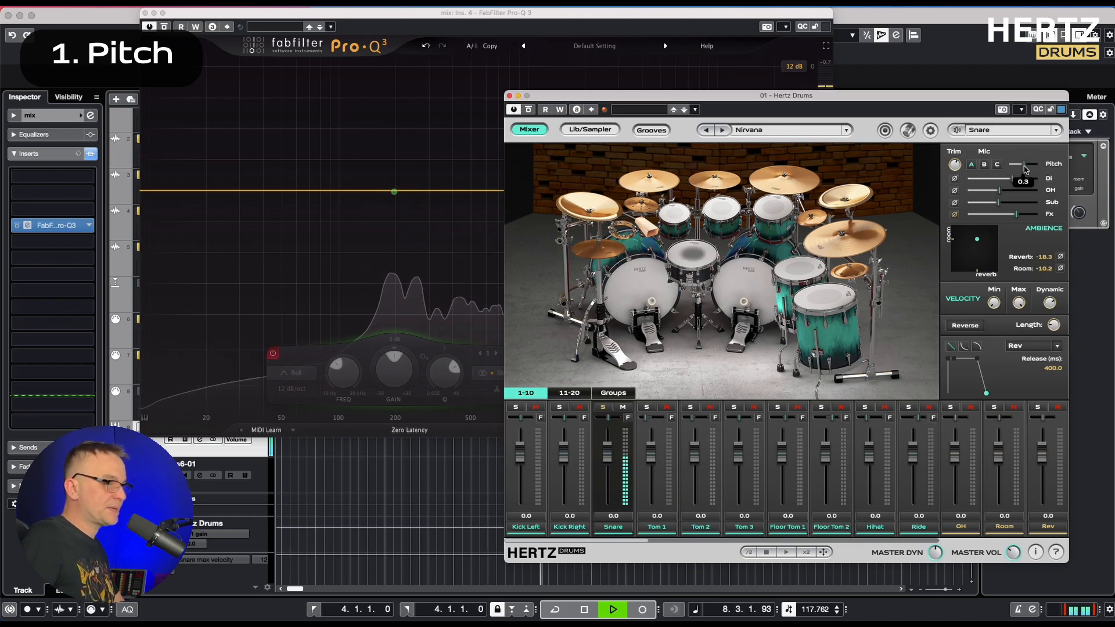
mouse_move(395, 192)
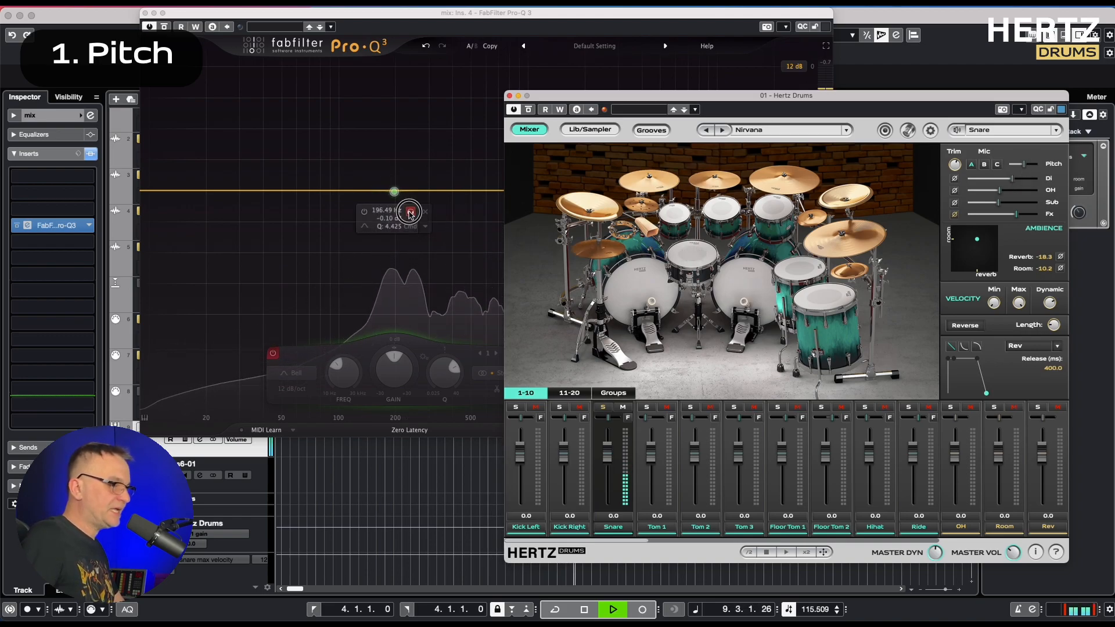
left_click(411, 214)
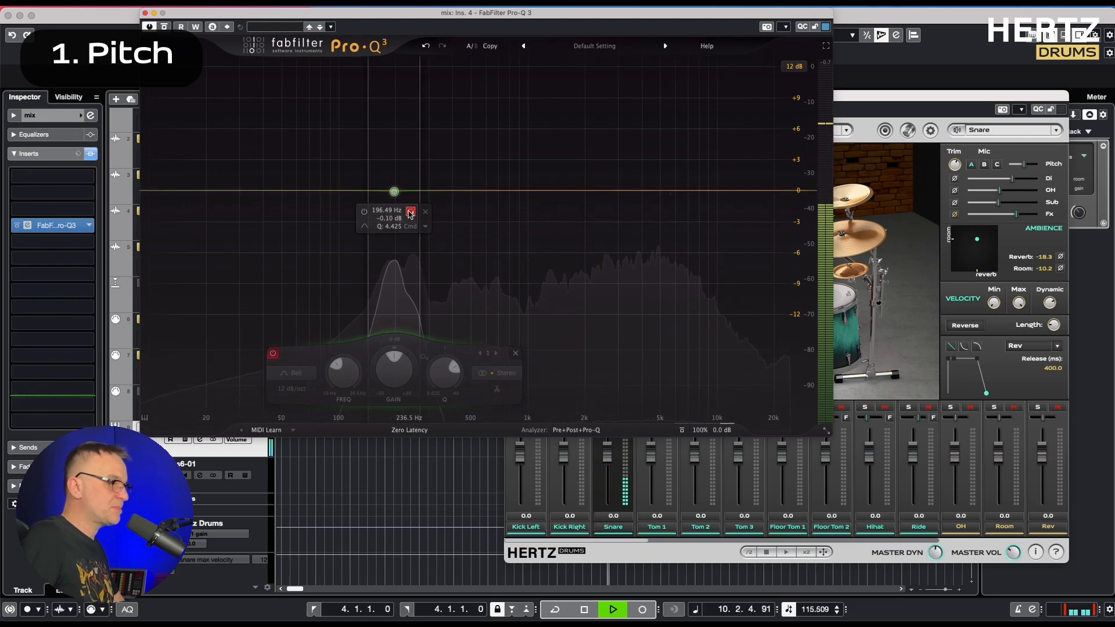
left_click(146, 13)
Clear the track solos, play the full arrangement and solo the Snare channel in the plugin mixer
left_click(156, 428)
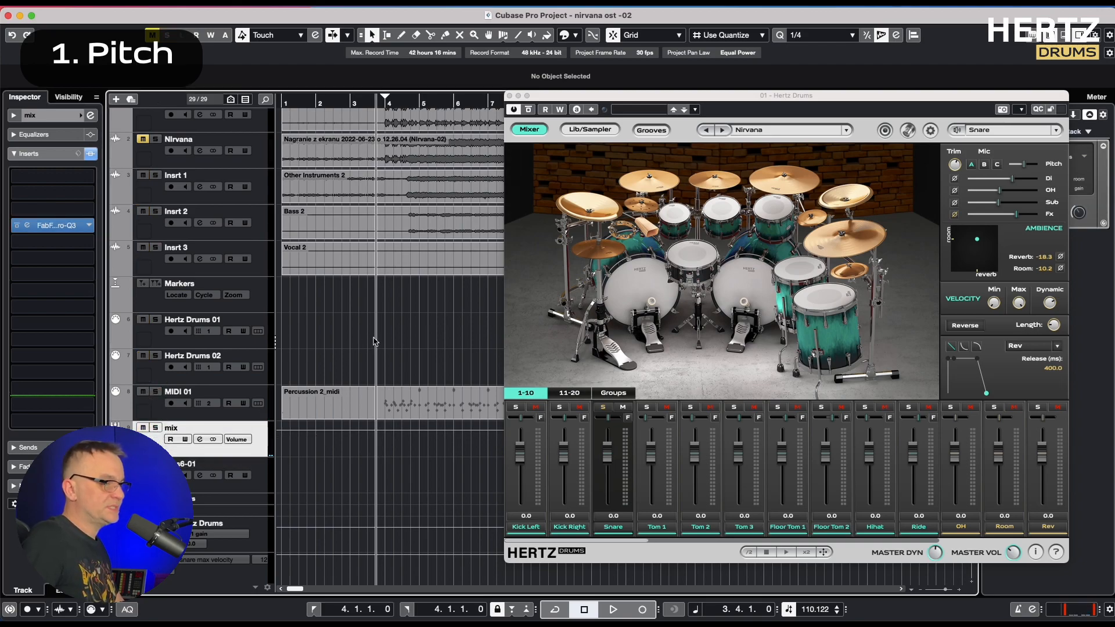
key("space")
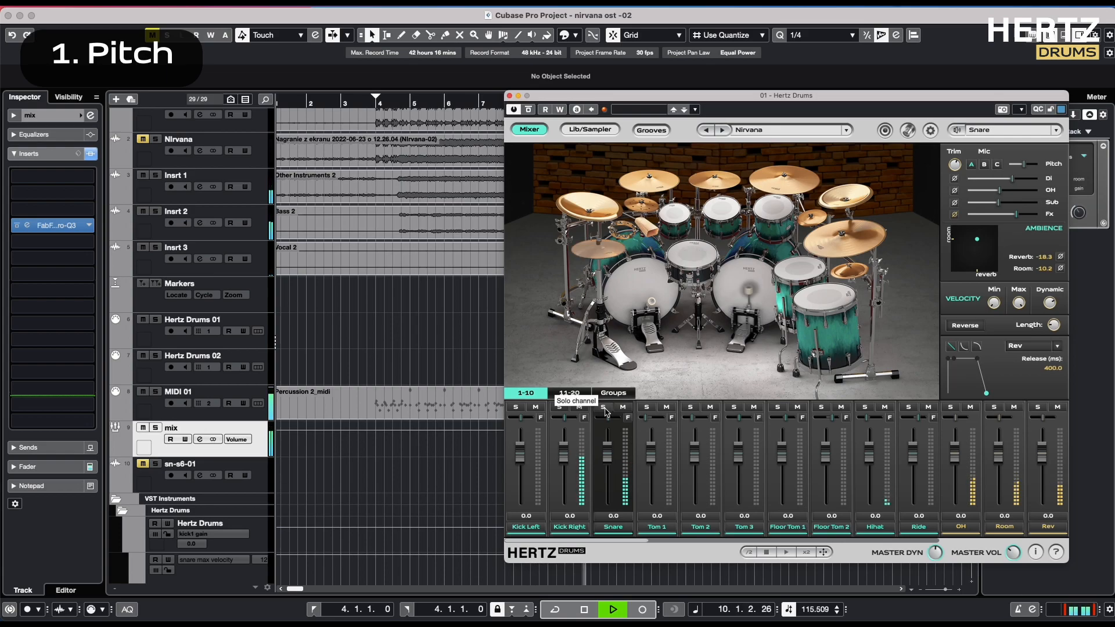
left_click(604, 408)
key("space")
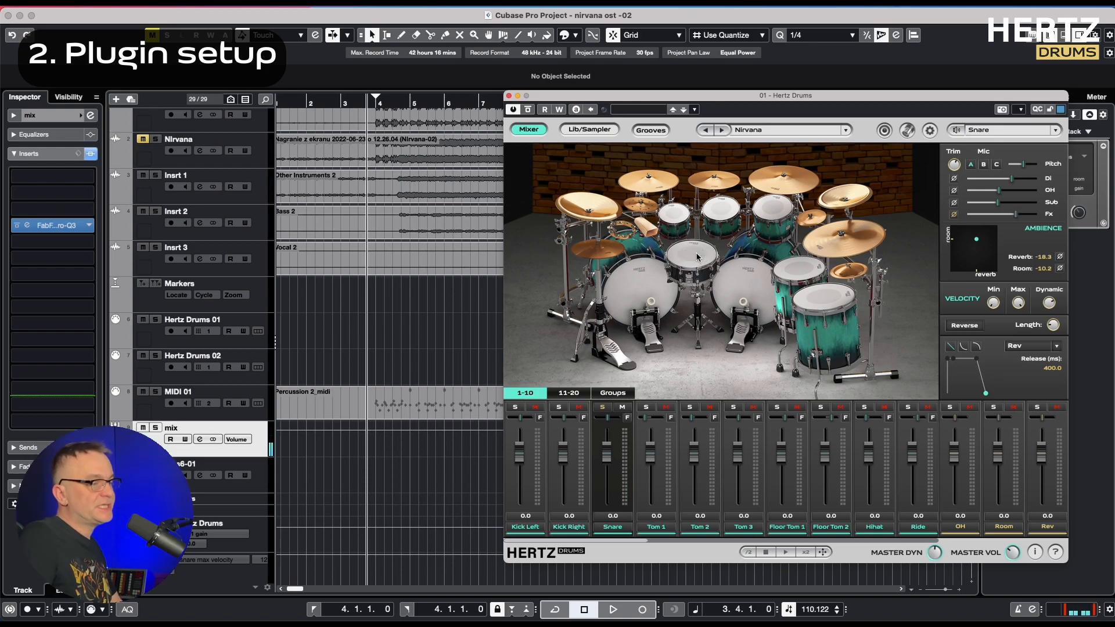
Listen to the Nirvana track in solo, clear its solo and compare with the programmed drums
left_click(155, 139)
key("space")
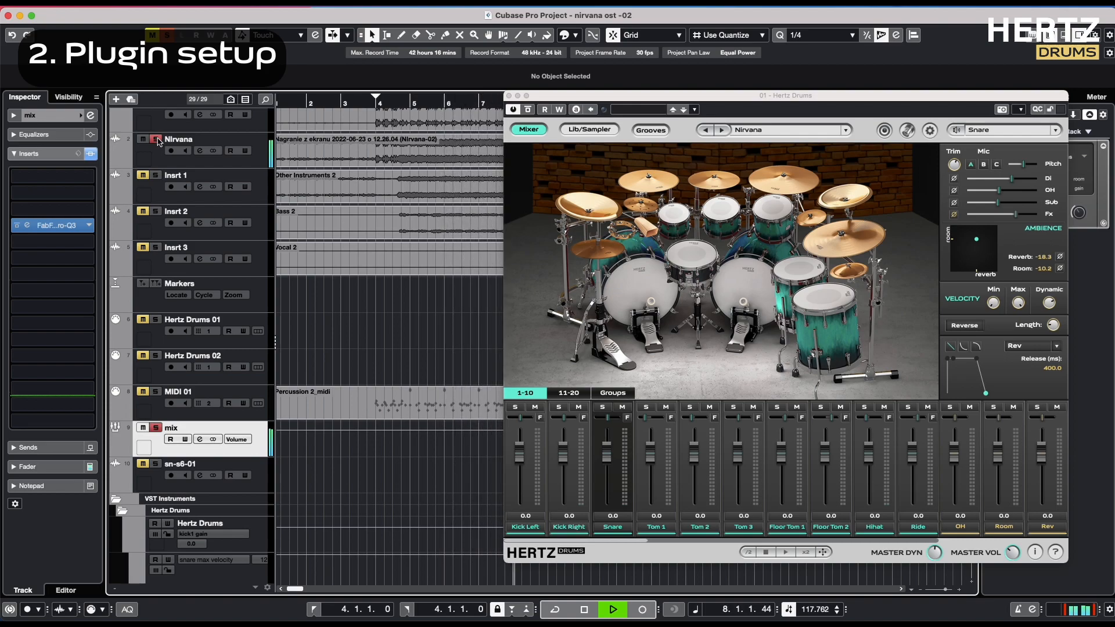
key("space")
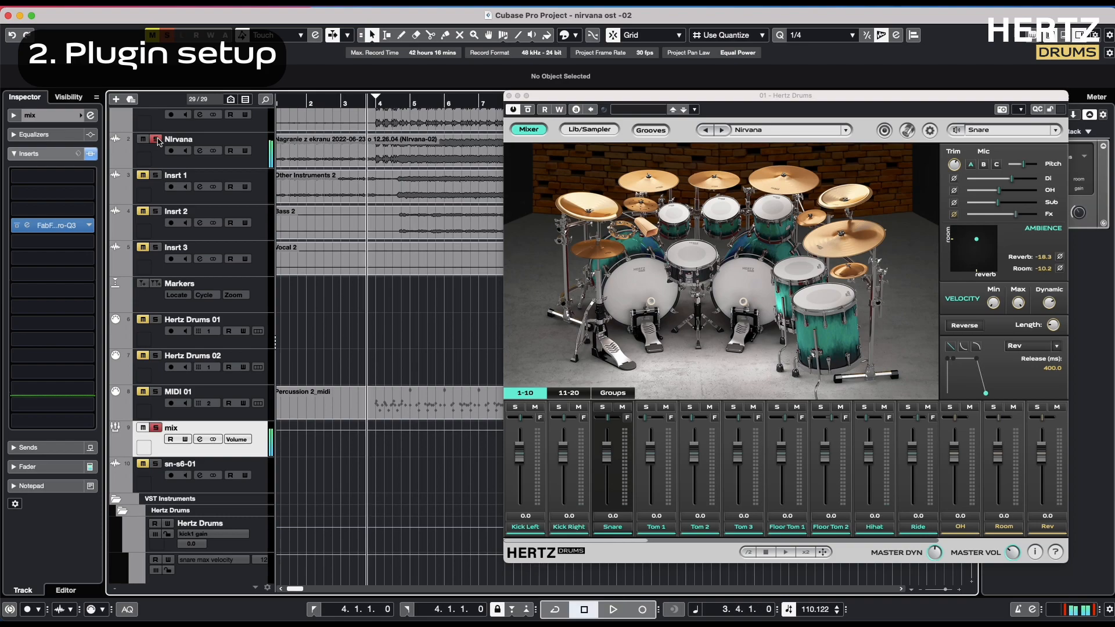
left_click(156, 140)
key("space")
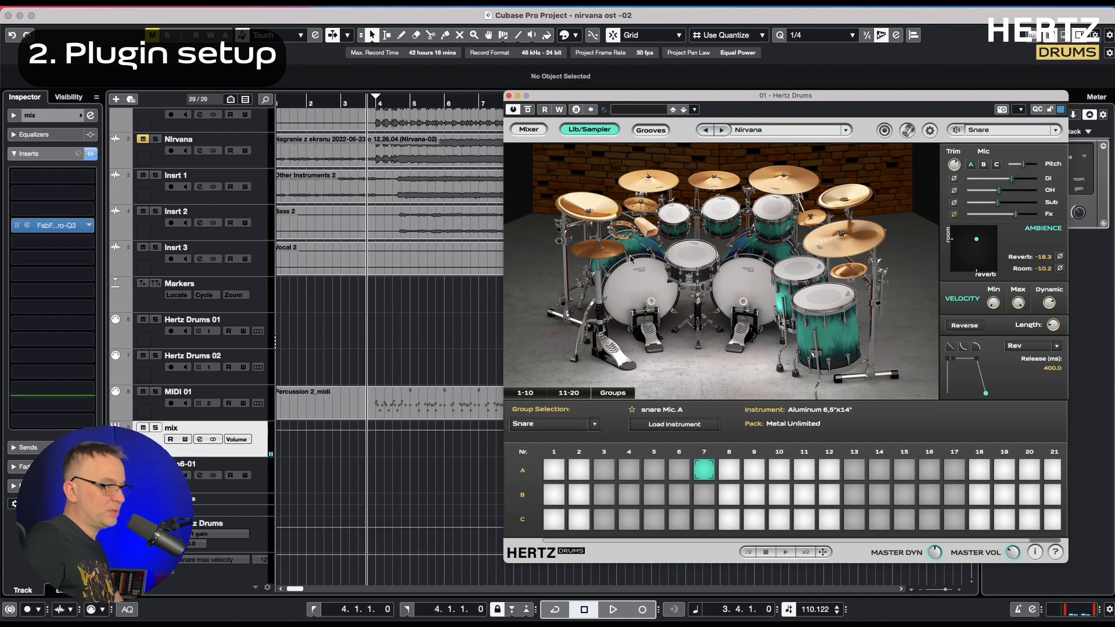
Strike the cowbell and examine its sampler articulations, velocity groups and sample slots
left_click(645, 228)
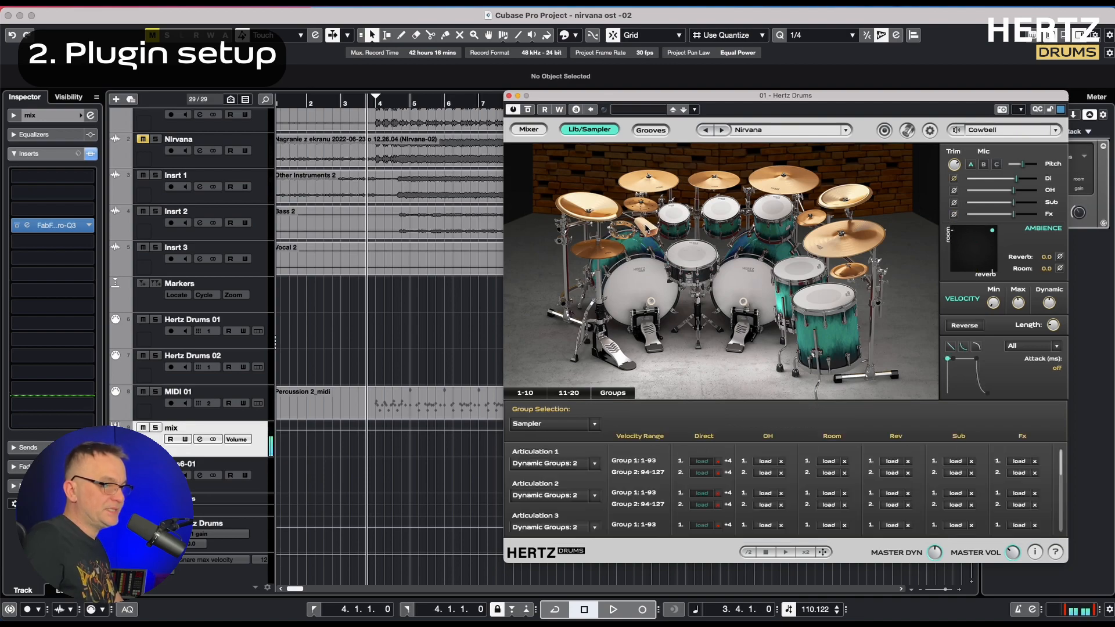
left_click_drag(1060, 465, 1054, 439)
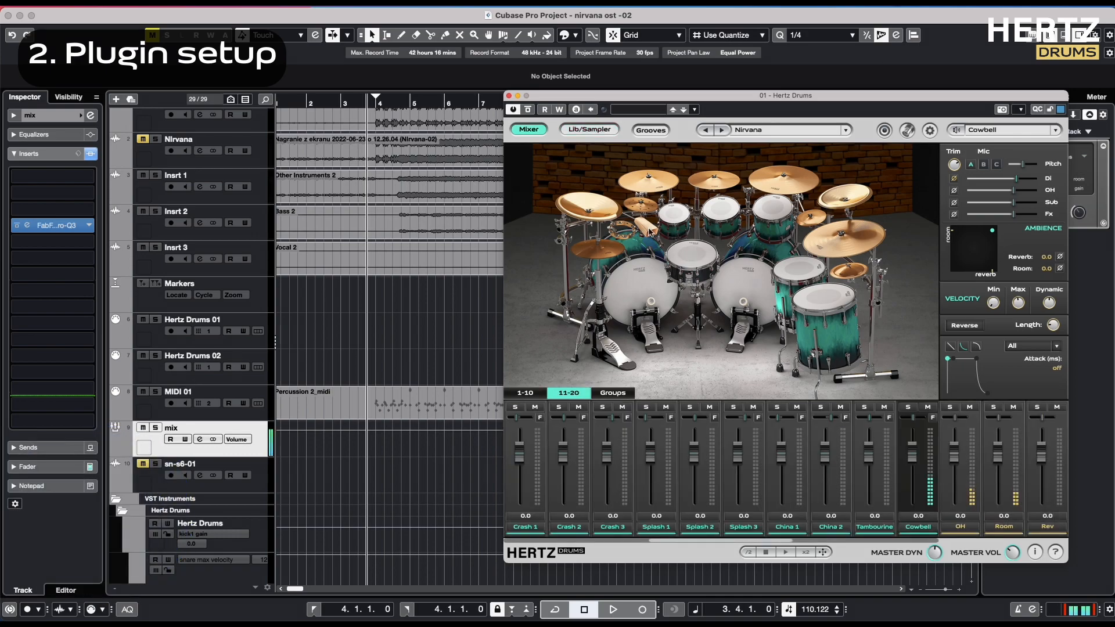
left_click(661, 235)
Mute the Cowbell channel in the plugin mixer and strike the cowbell twice to check it
left_click(928, 406)
left_click(646, 228)
left_click(646, 227)
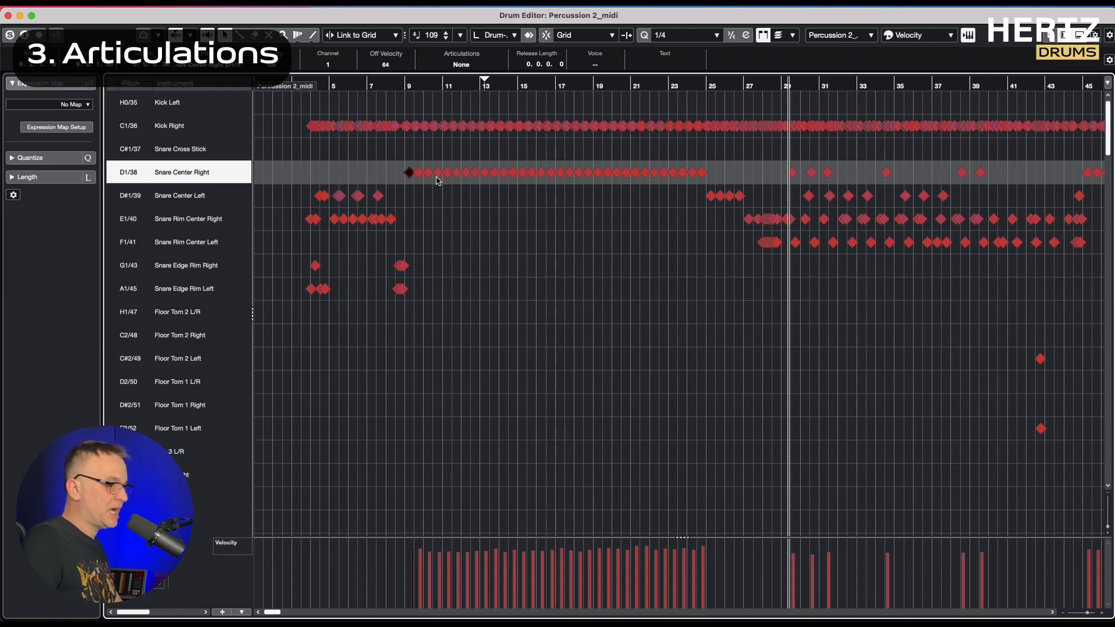
Play the Snare Center Right part in the Drum Editor from bar 13
left_click(487, 90)
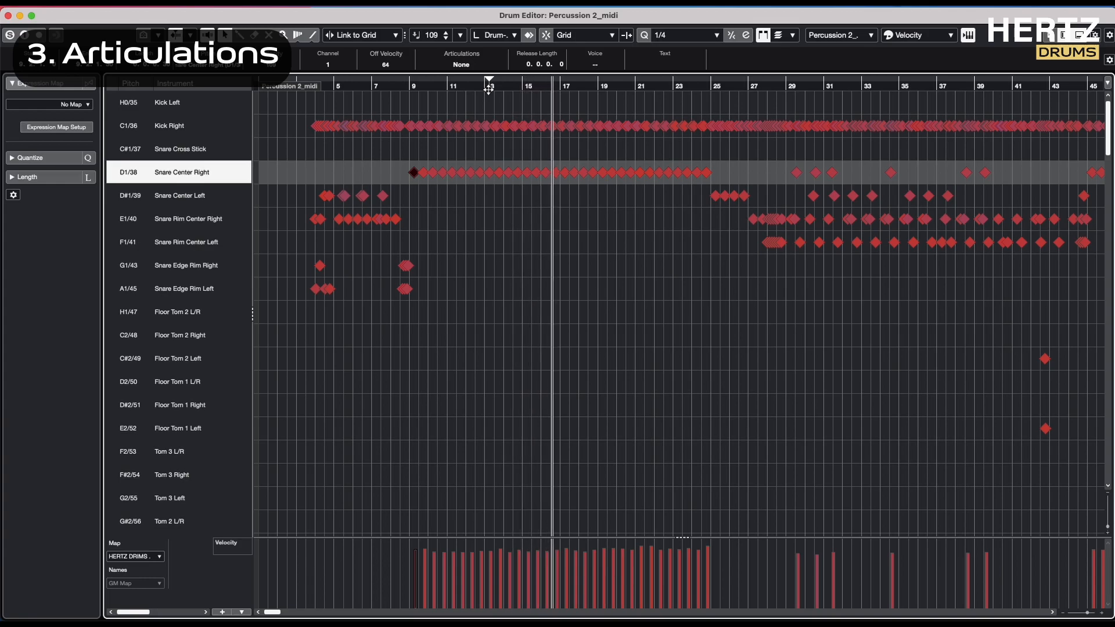
key("space")
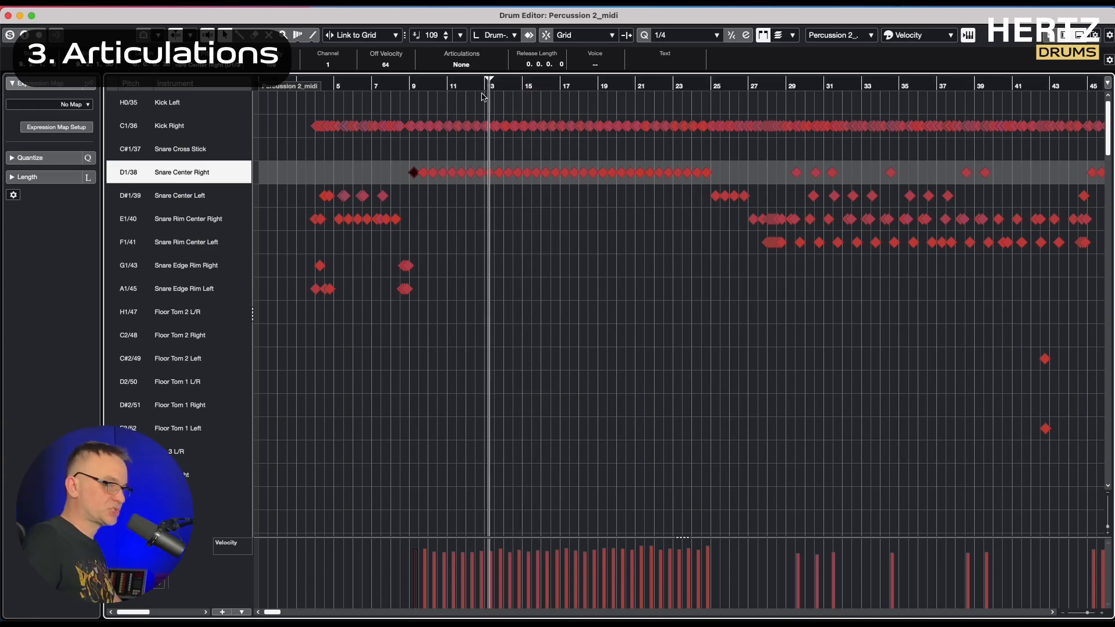
Select the Snare Edge Rim Right and Left lanes and play their accents from about bar 4 and bar 8
left_click(124, 269)
left_click(125, 290, "shift")
left_click_drag(349, 86, 309, 86)
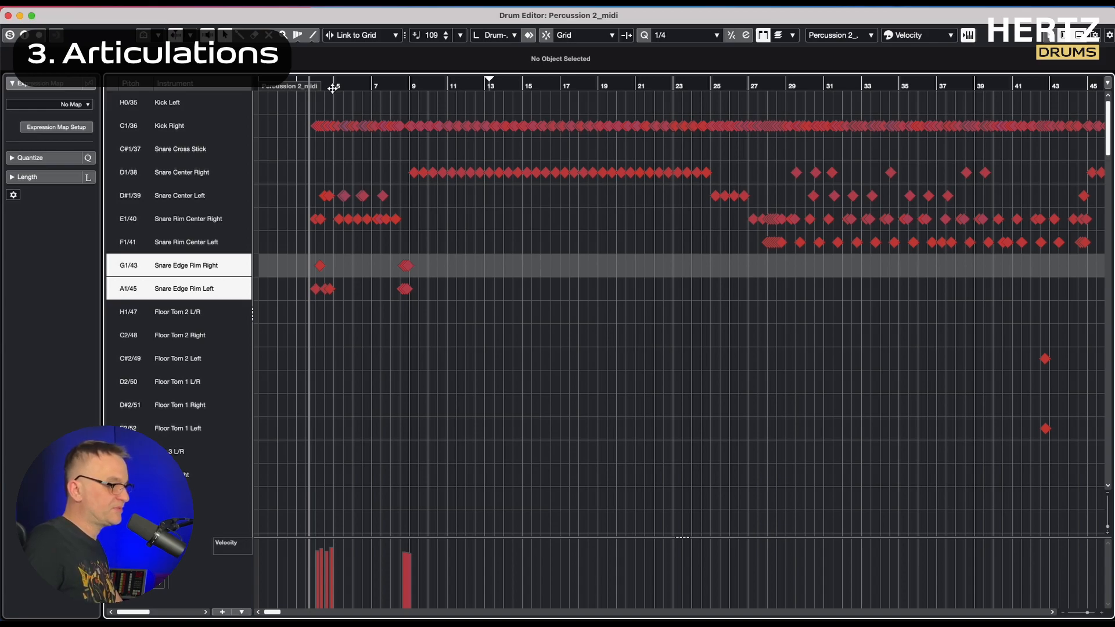
key("space")
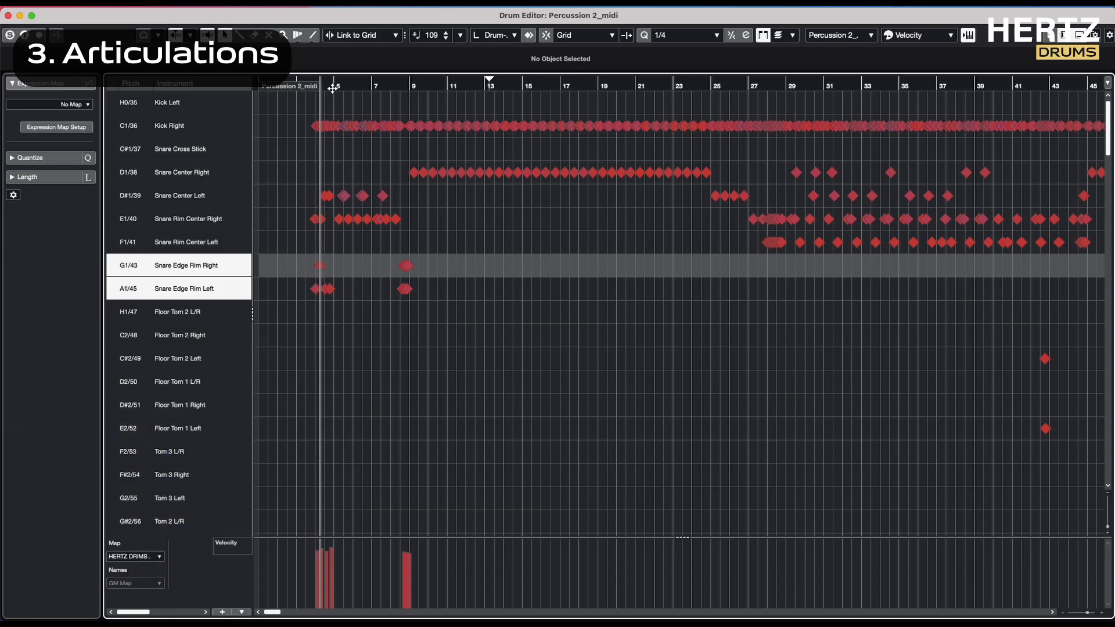
key("space")
left_click(399, 85)
key("space")
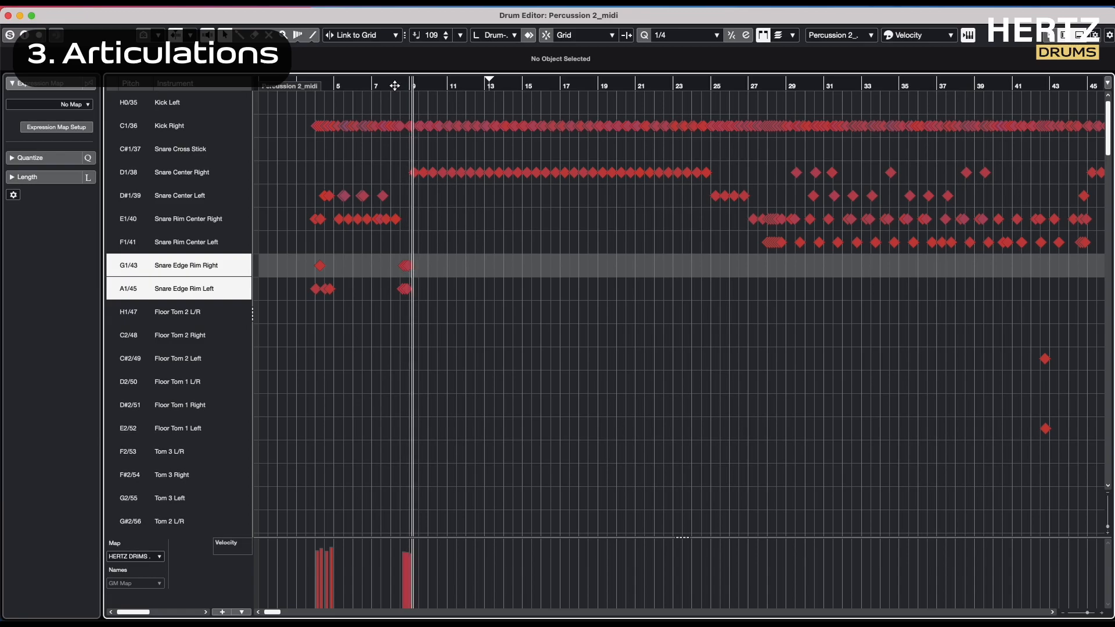
left_click(395, 86)
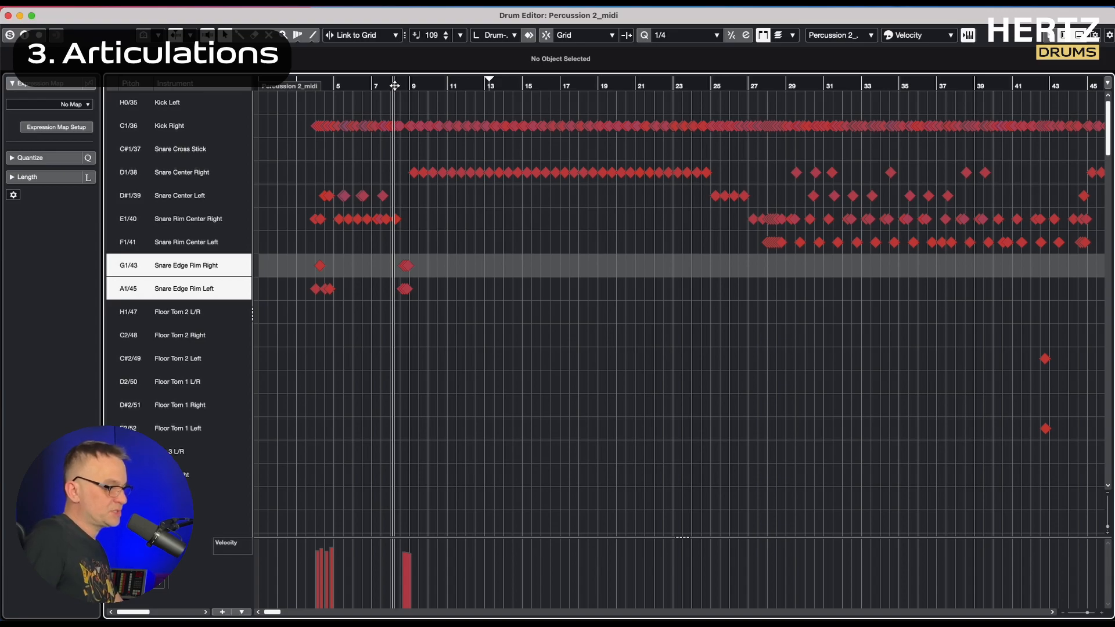
Select the Snare Rim Center Right and Left lanes and play the part that uses them
left_click(127, 221)
left_click(129, 247, "shift")
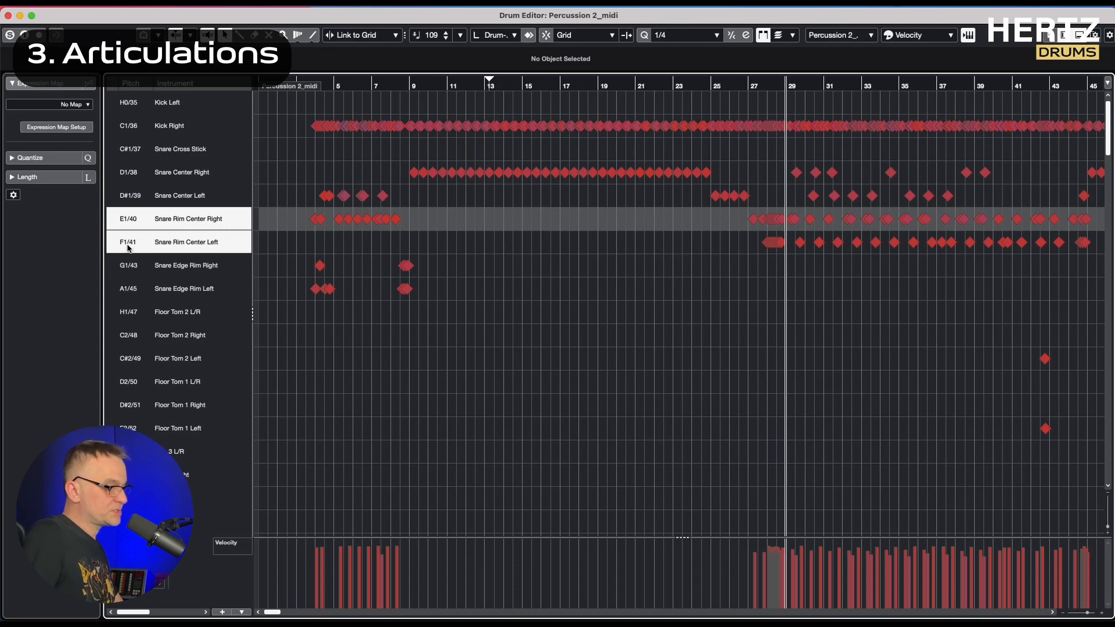
key("space")
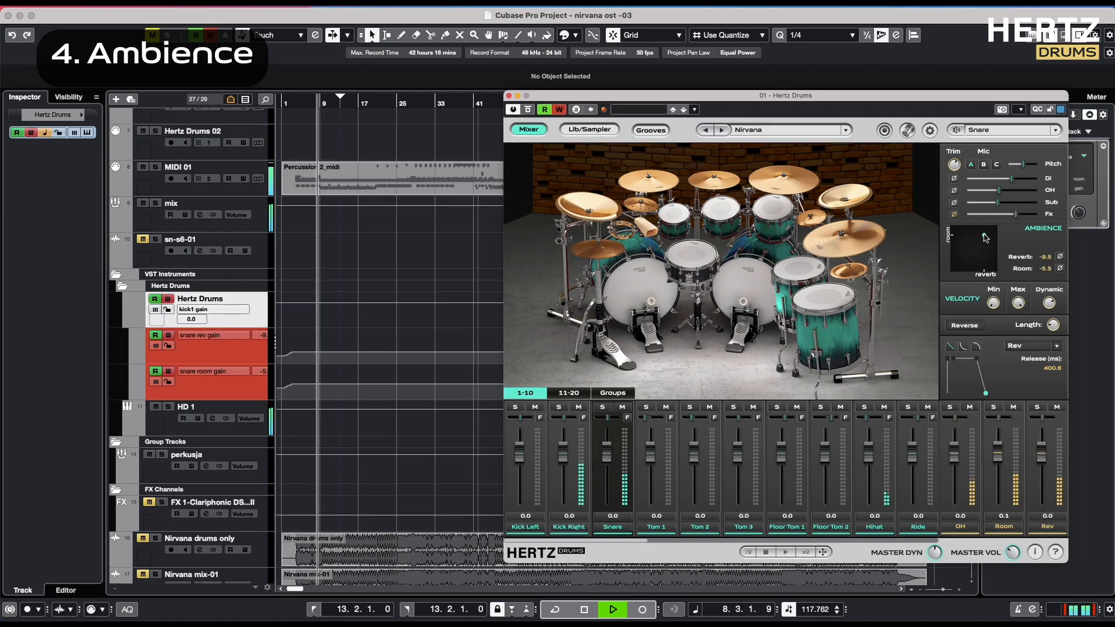
Record snare automation during playback, lowering ambience to Reverb -14.9 and Room -8.8 and varying the maximum velocity
left_click_drag(985, 237, 980, 242)
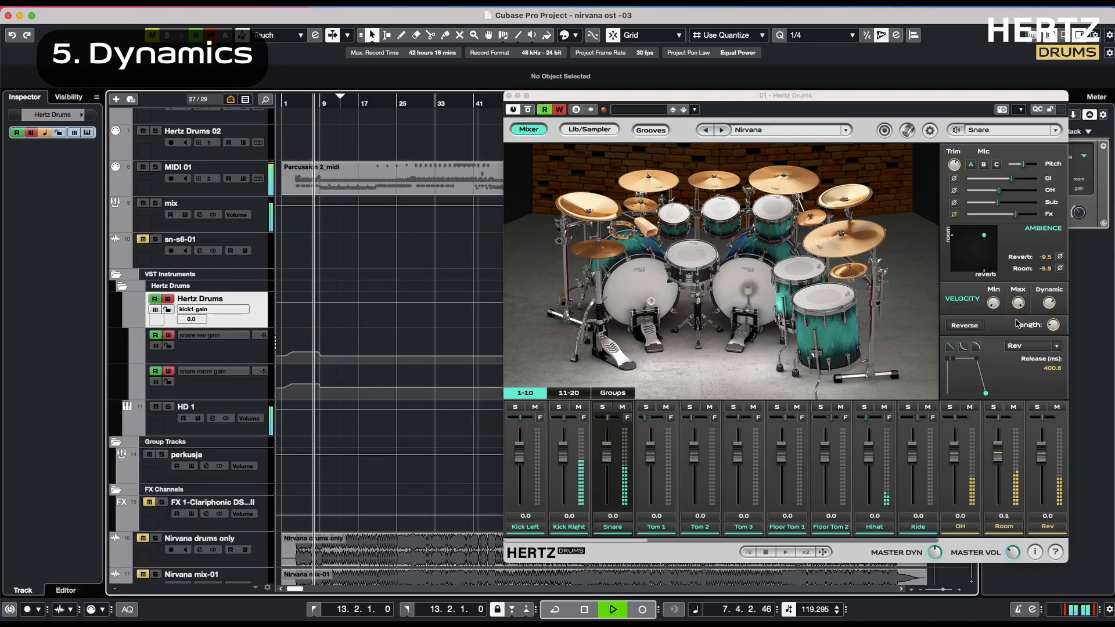
left_click_drag(1016, 304, 1016, 345)
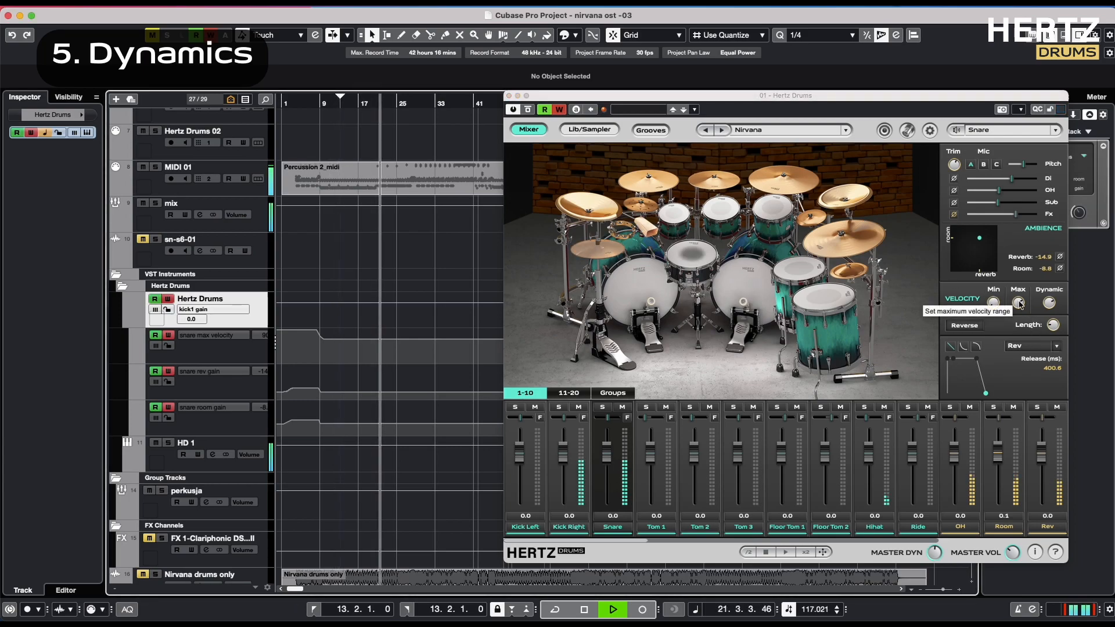
left_click_drag(1021, 303, 1020, 256)
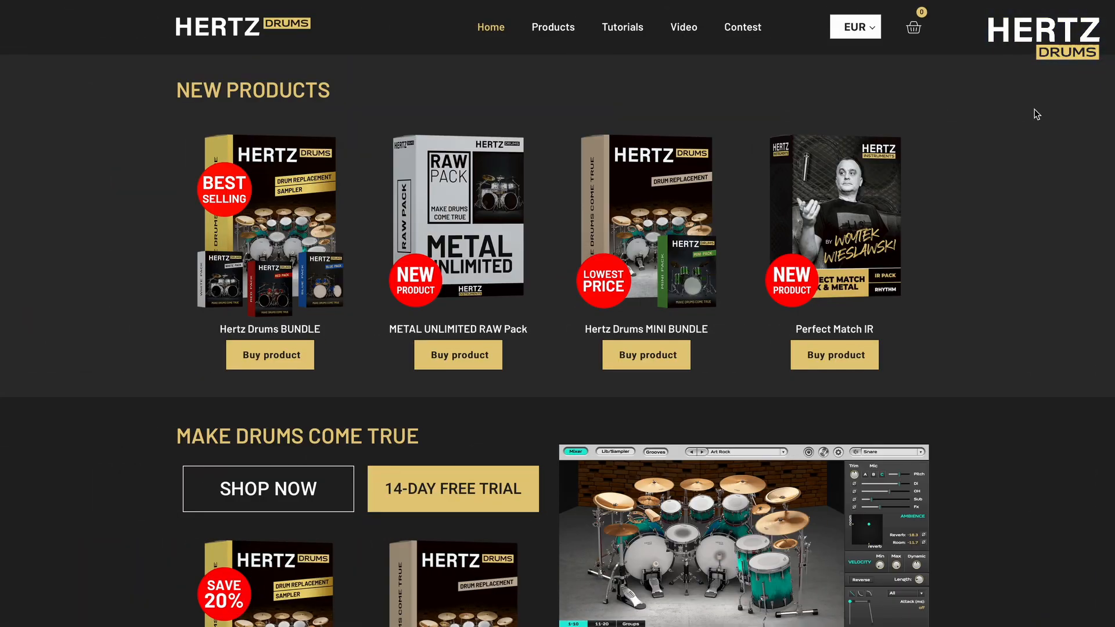
scroll(1036, 114, "down", 4)
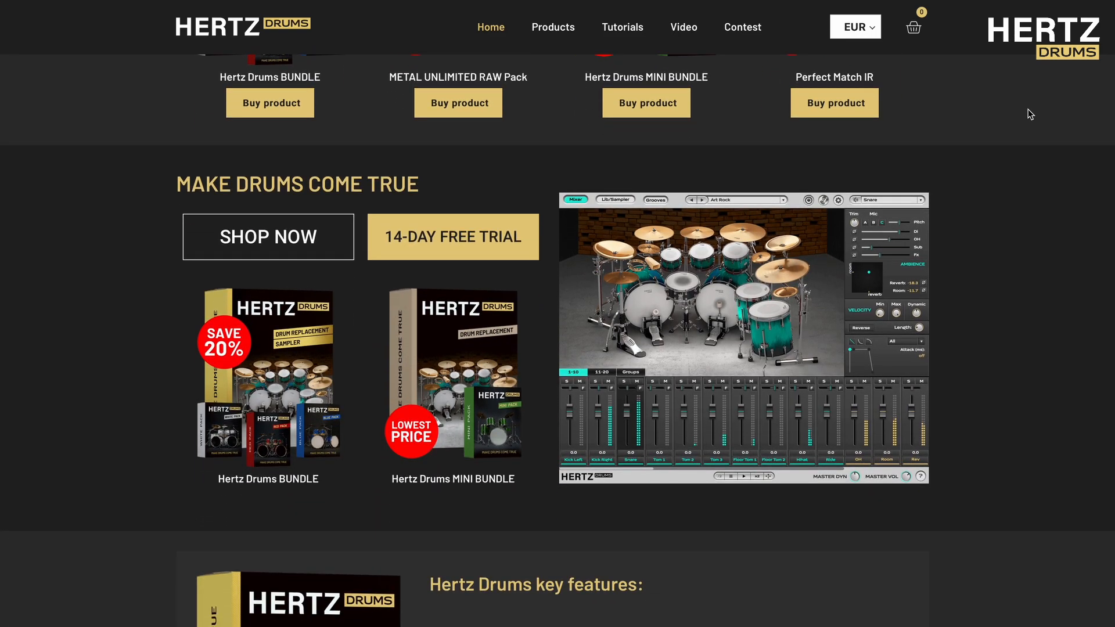